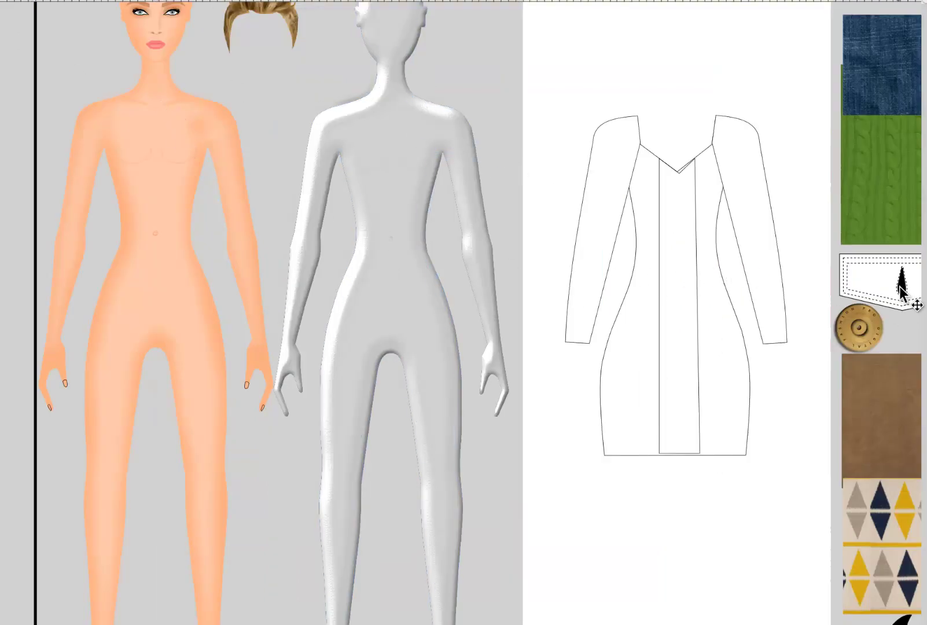
- Place the pocket flap template over the centre panel at the dress's hip level and scale it down proportionally
{"action": "left_click_drag", "start_coordinate": [878, 284], "coordinate": [828, 281]}
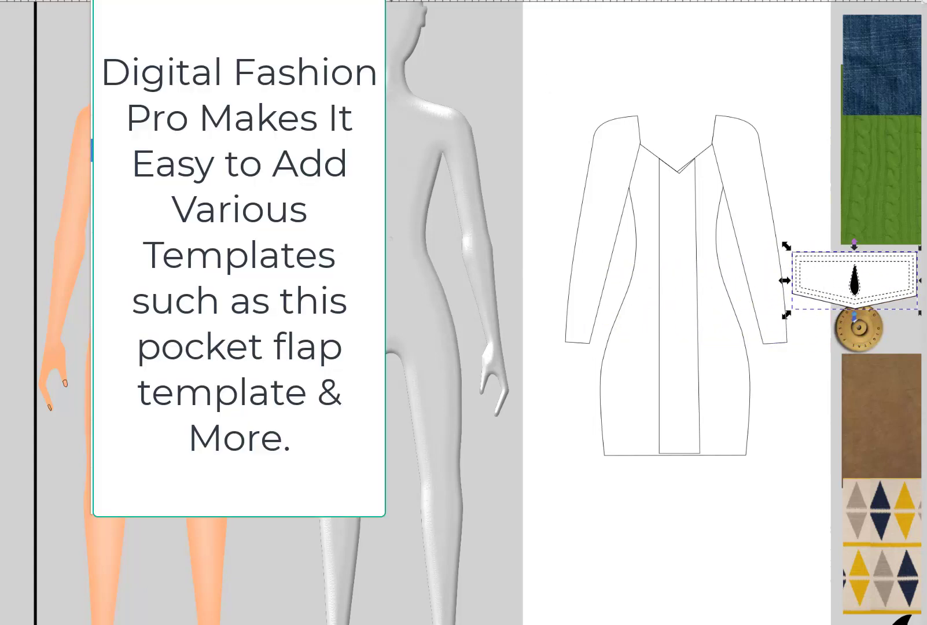
{"action": "left_click_drag", "start_coordinate": [819, 281], "coordinate": [631, 377]}
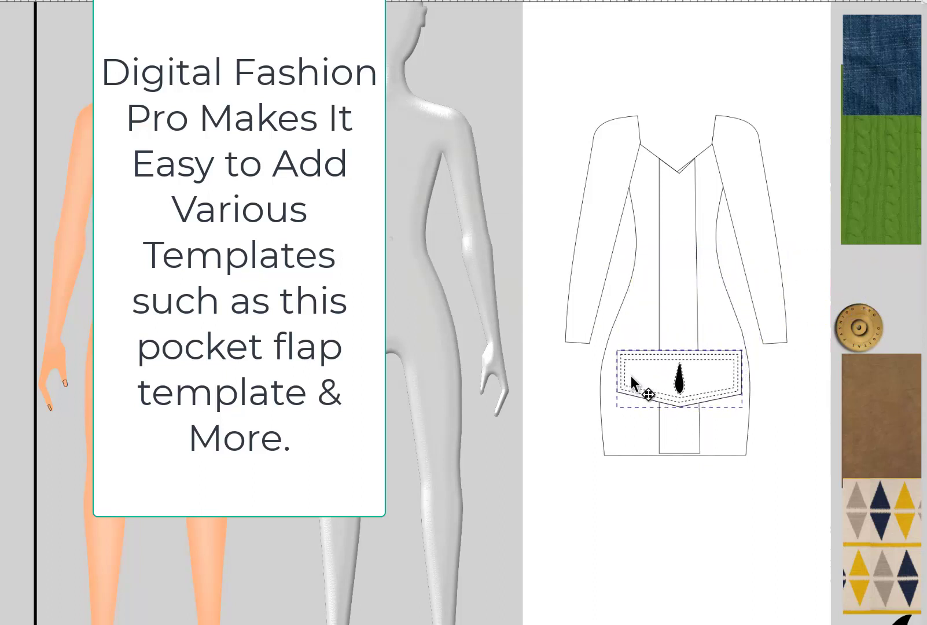
{"action": "left_click_drag", "start_coordinate": [747, 417], "coordinate": [689, 359]}
{"action": "left_click", "coordinate": [794, 423]}
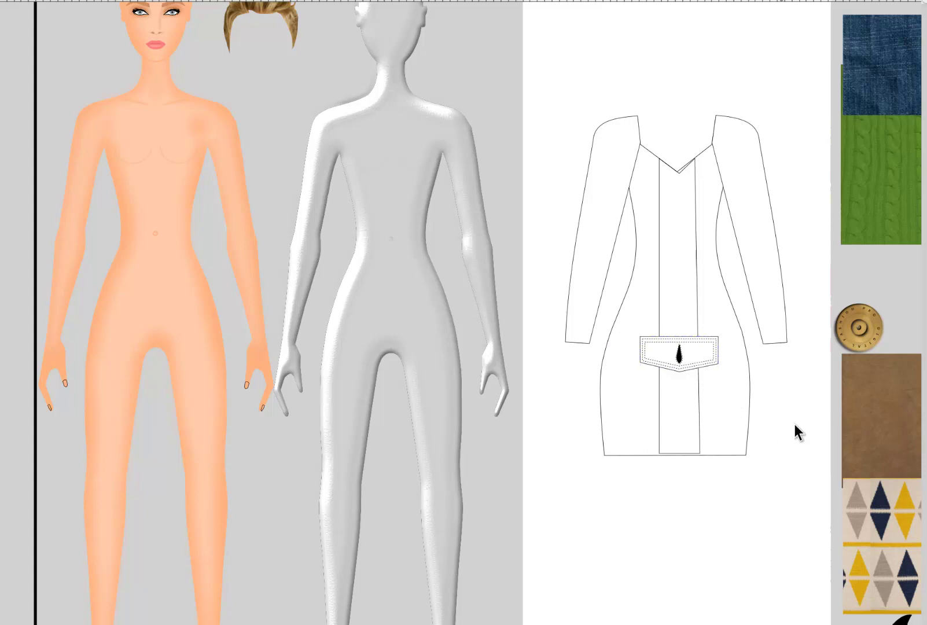
- Shrink the gold button and place it on top of the pocket flap's buttonhole
{"action": "left_click", "coordinate": [868, 326]}
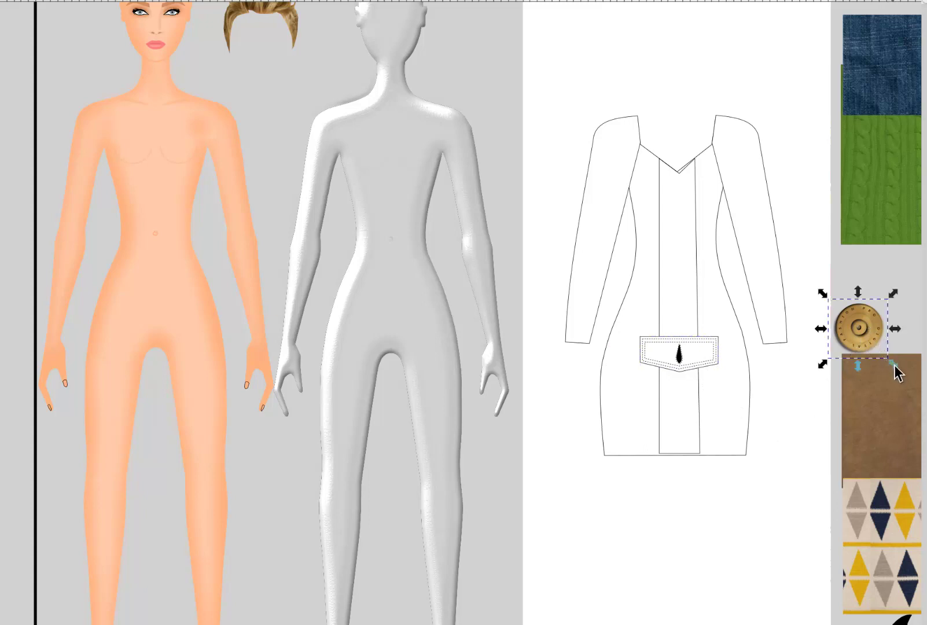
{"action": "left_click_drag", "start_coordinate": [893, 366], "coordinate": [879, 340]}
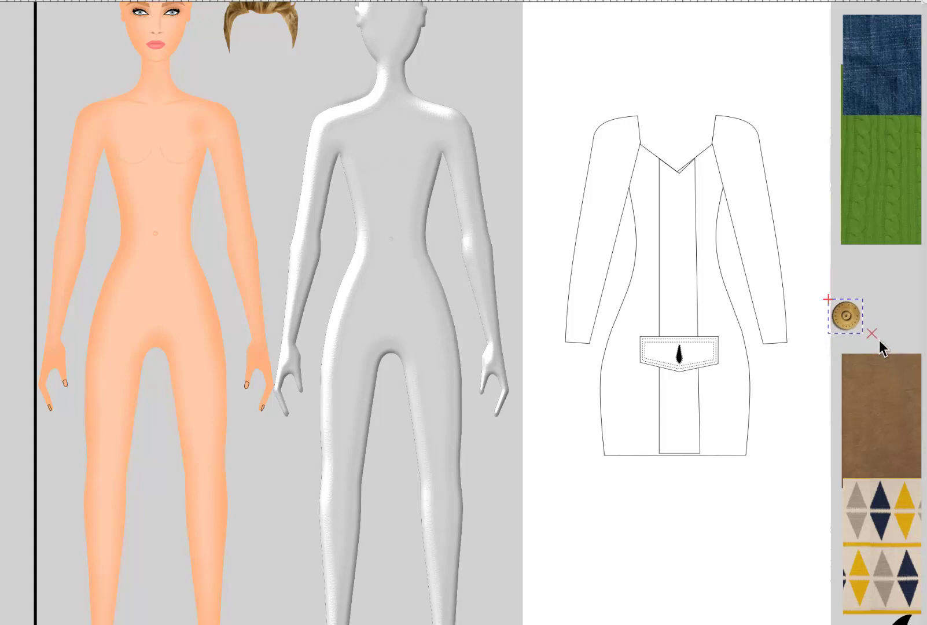
{"action": "left_click_drag", "start_coordinate": [845, 315], "coordinate": [682, 358]}
{"action": "key", "text": "Home"}
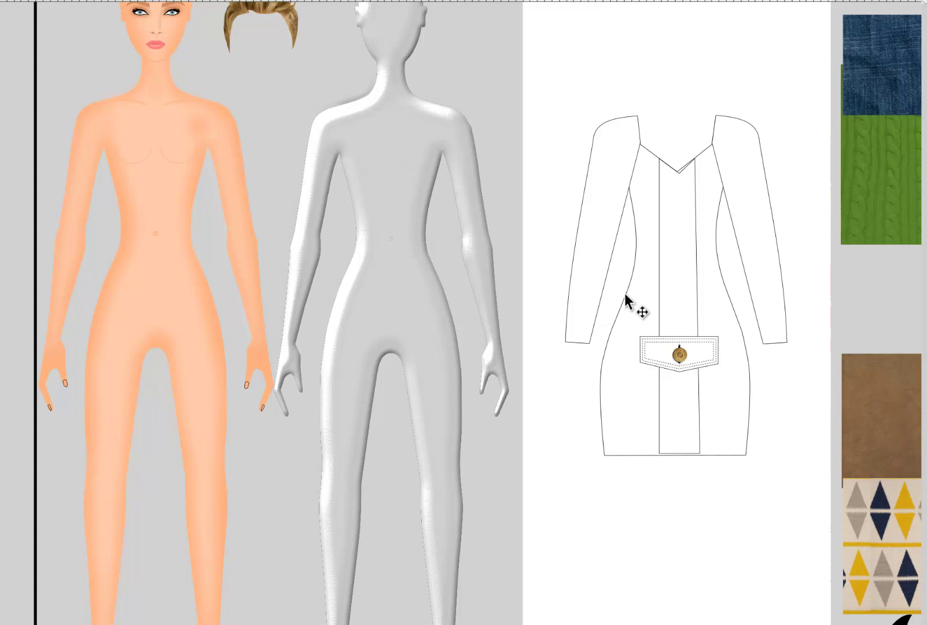
- Fill the dress's centre panel with denim and the dress body with the diamond-pattern fabric
{"action": "left_click", "coordinate": [695, 209]}
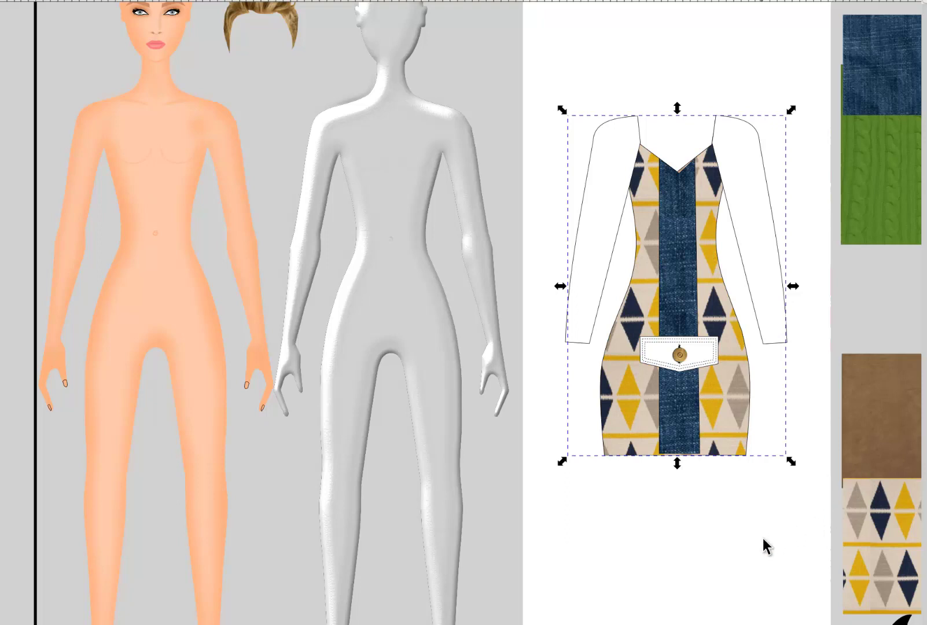
{"action": "key", "text": "n"}
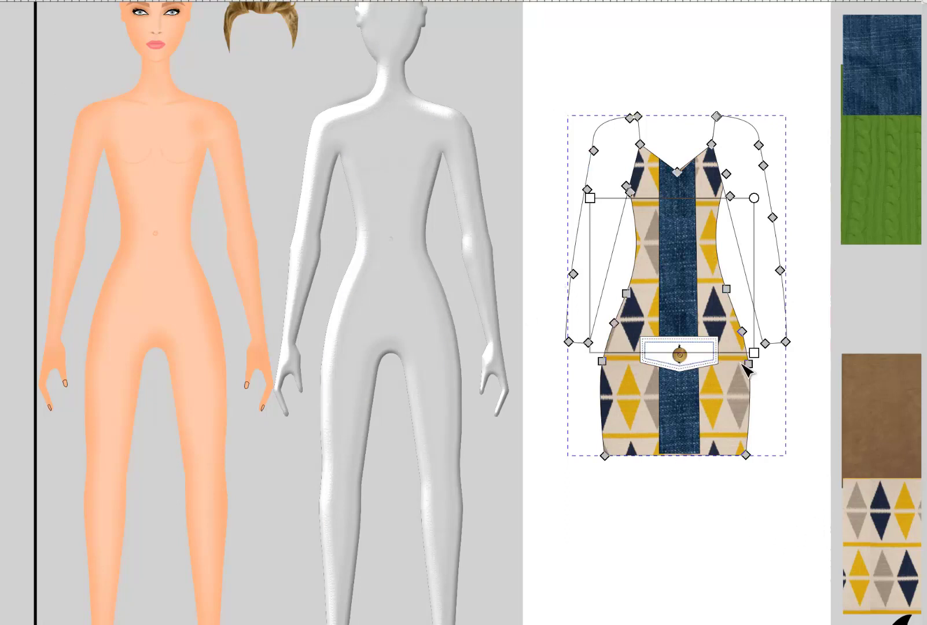
- Try filling the pocket flap's inner panel with the diamond-pattern fabric
{"action": "left_click", "coordinate": [702, 363]}
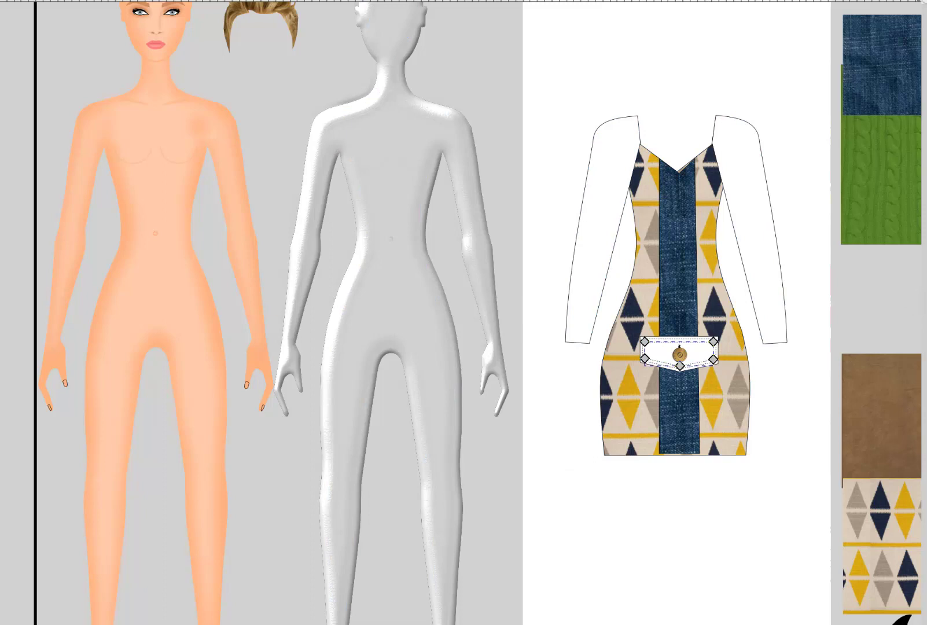
{"action": "key", "text": "ctrl+shift+v"}
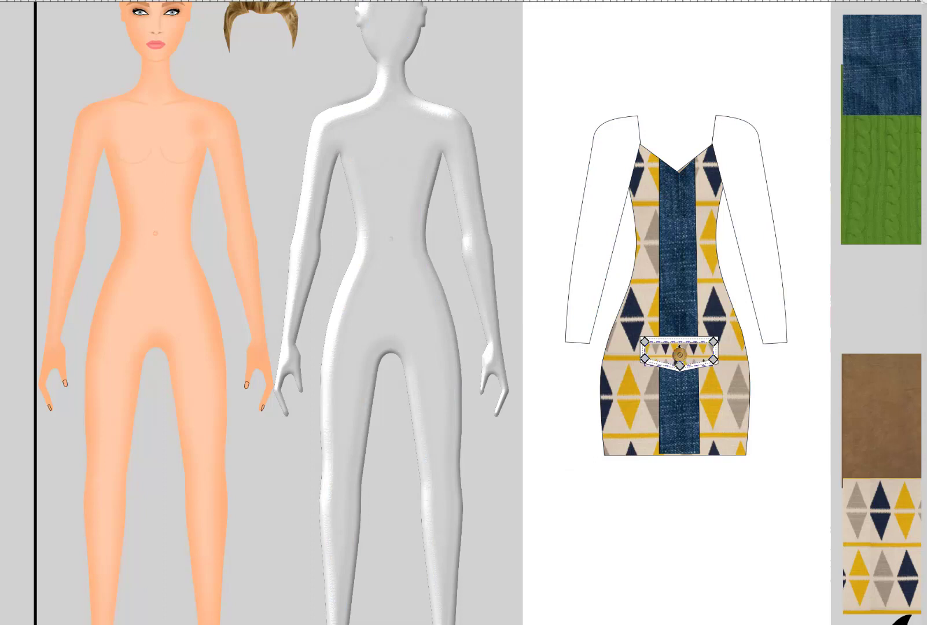
{"action": "key", "text": "ctrl+z"}
- Fill the pocket flap's inner panel with denim, and the flap's border and both sleeves with the brown suede fabric
{"action": "left_click", "coordinate": [718, 520]}
{"action": "left_click", "coordinate": [710, 350]}
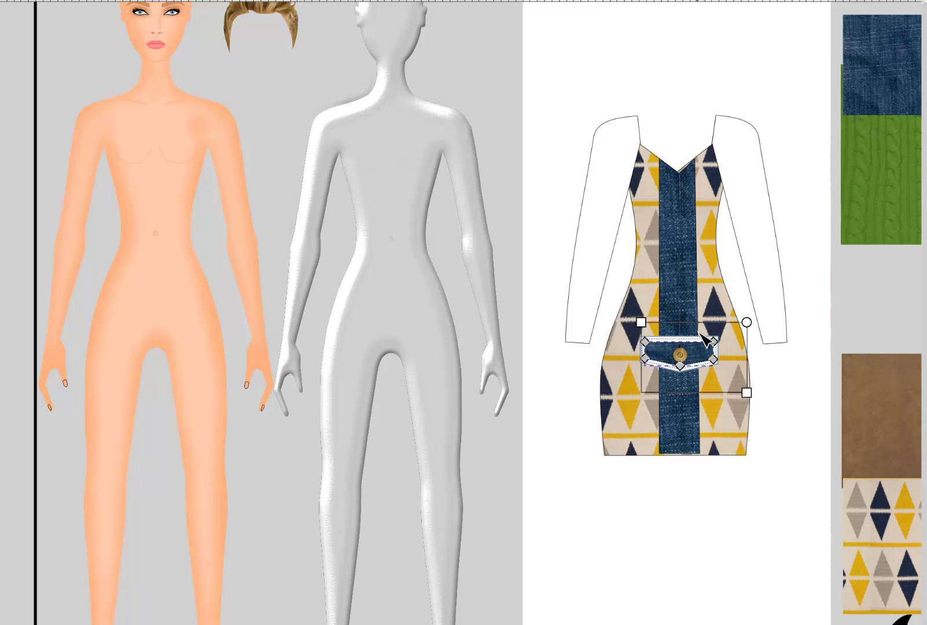
{"action": "left_click", "coordinate": [698, 336]}
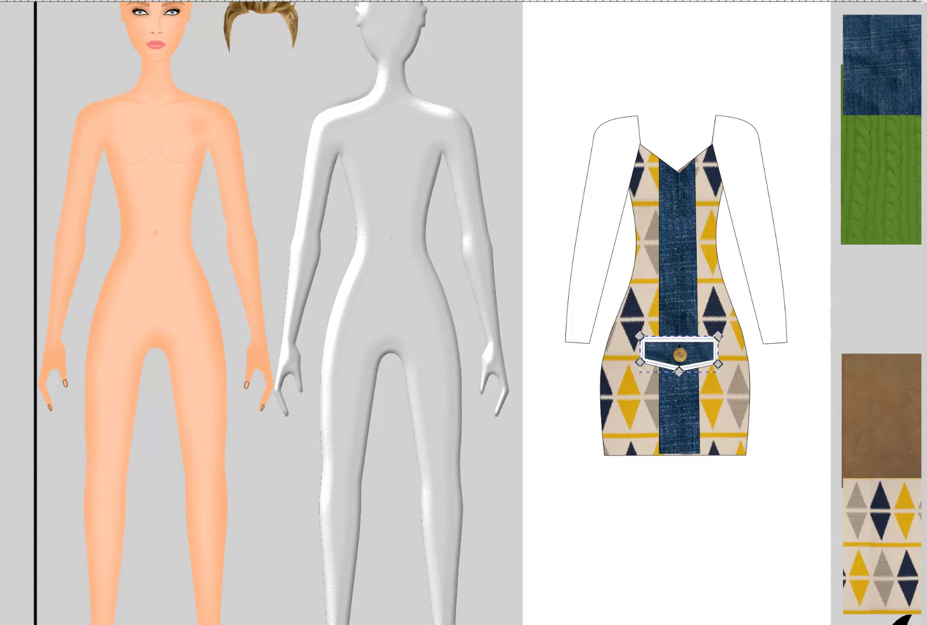
{"action": "key", "text": "ctrl+z"}
{"action": "key", "text": "ctrl+z"}
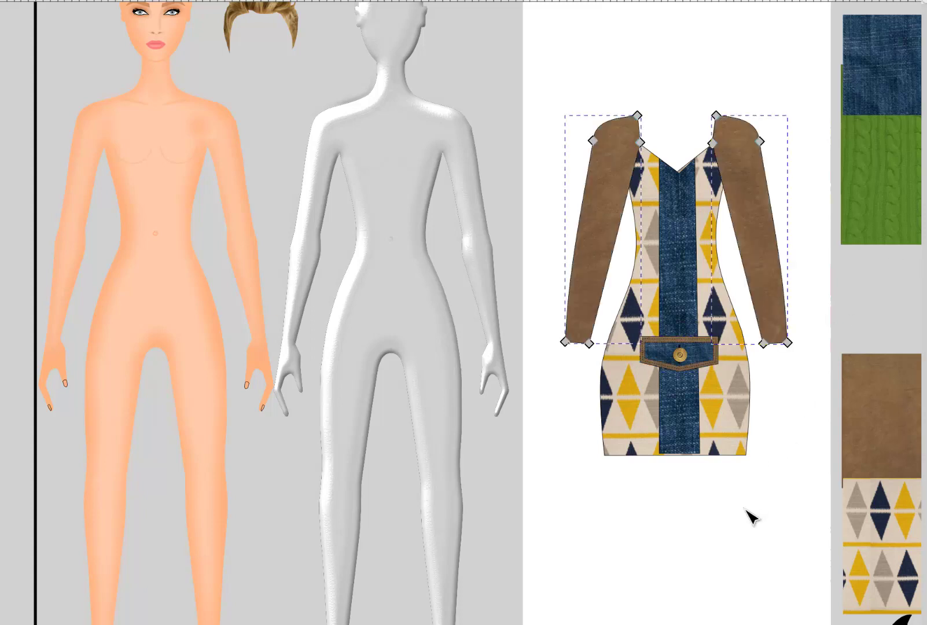
{"action": "key", "text": "Escape"}
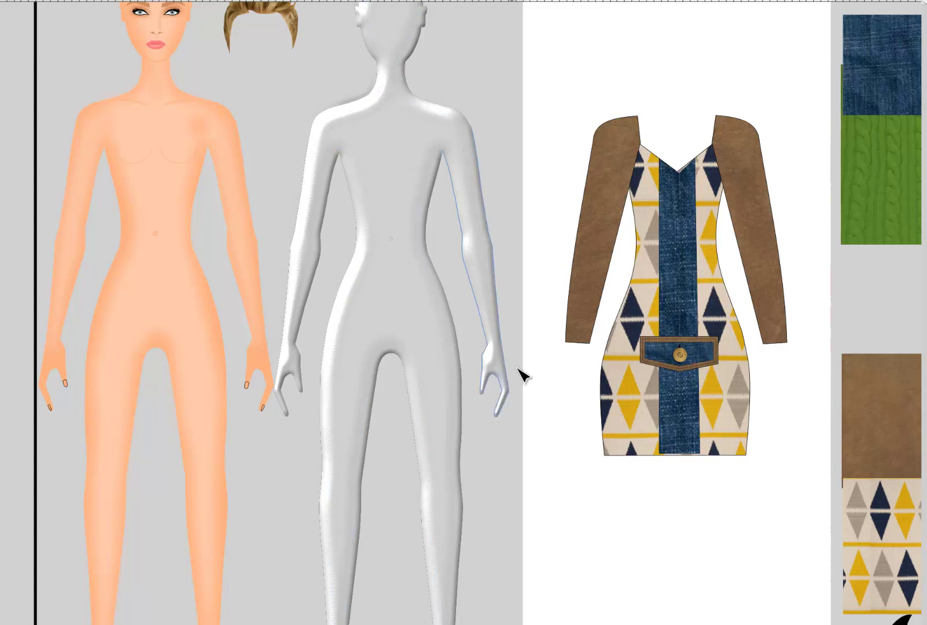
- Remove the black outline from the dress body and both sleeves
{"action": "left_click", "coordinate": [605, 449]}
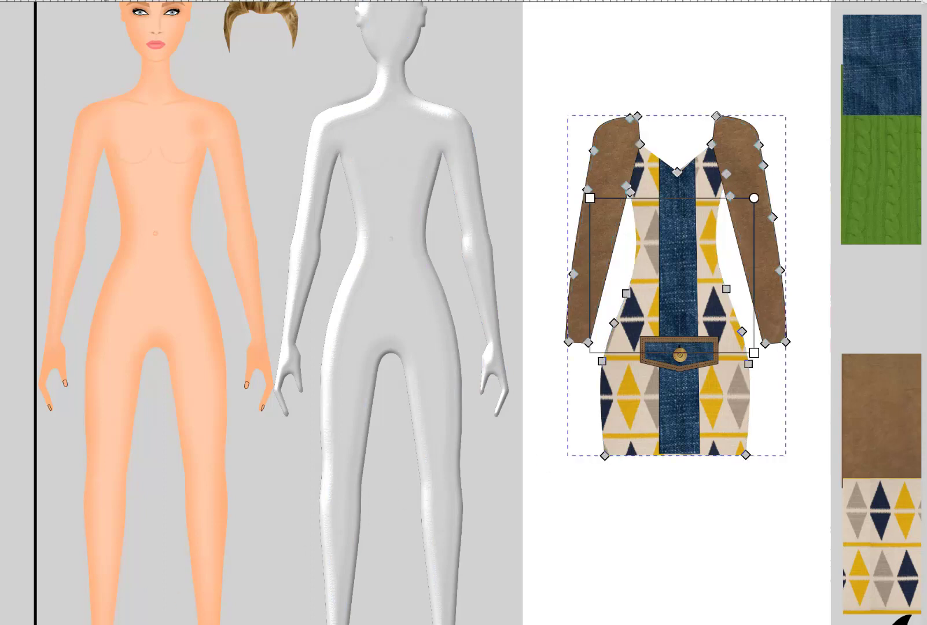
{"action": "left_click", "coordinate": [631, 145]}
{"action": "left_click", "coordinate": [757, 238], "text": "shift"}
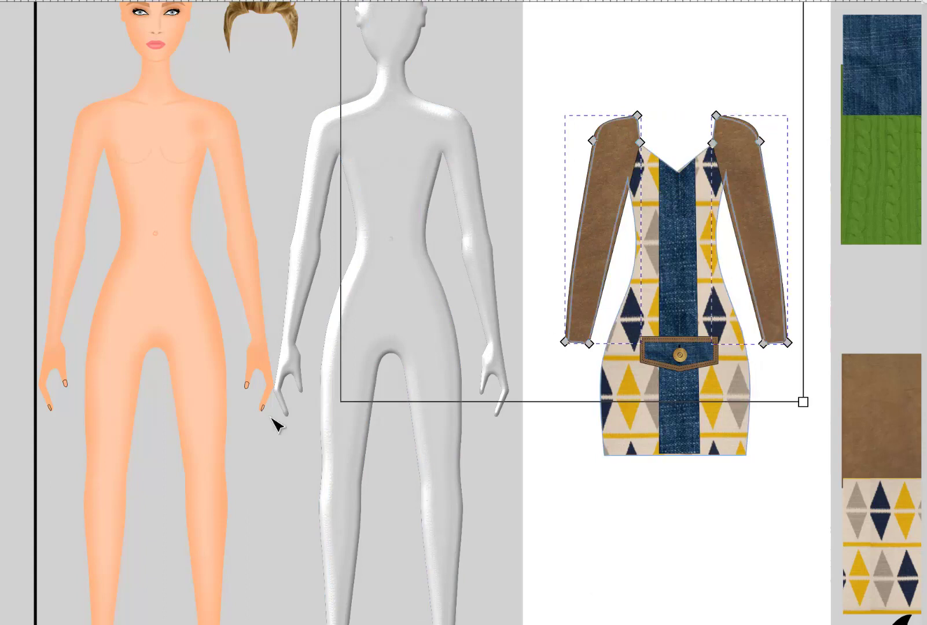
{"action": "left_click", "coordinate": [612, 589]}
- Pull the dress's lower right hem corner straight down below the knee to form an asymmetrical diagonal hem
{"action": "key", "text": "ctrl+a"}
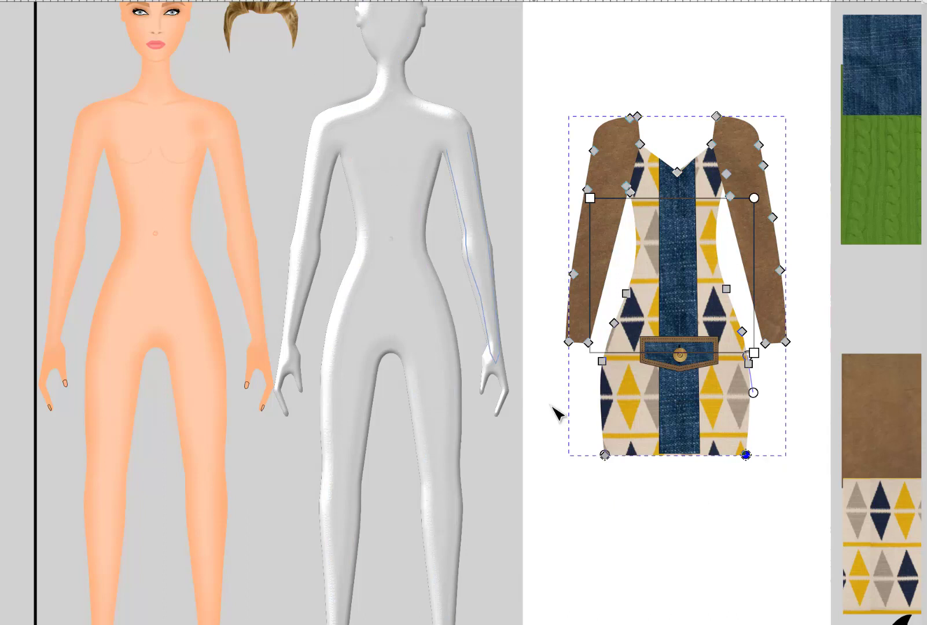
{"action": "left_click", "coordinate": [748, 502]}
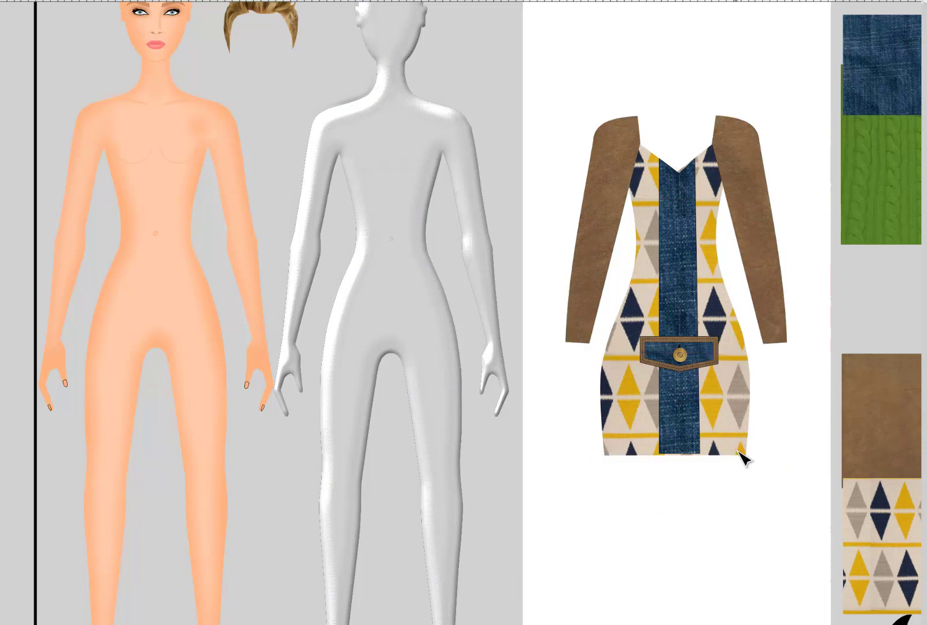
{"action": "key", "text": "ctrl+a"}
{"action": "left_click_drag", "start_coordinate": [747, 456], "coordinate": [744, 593]}
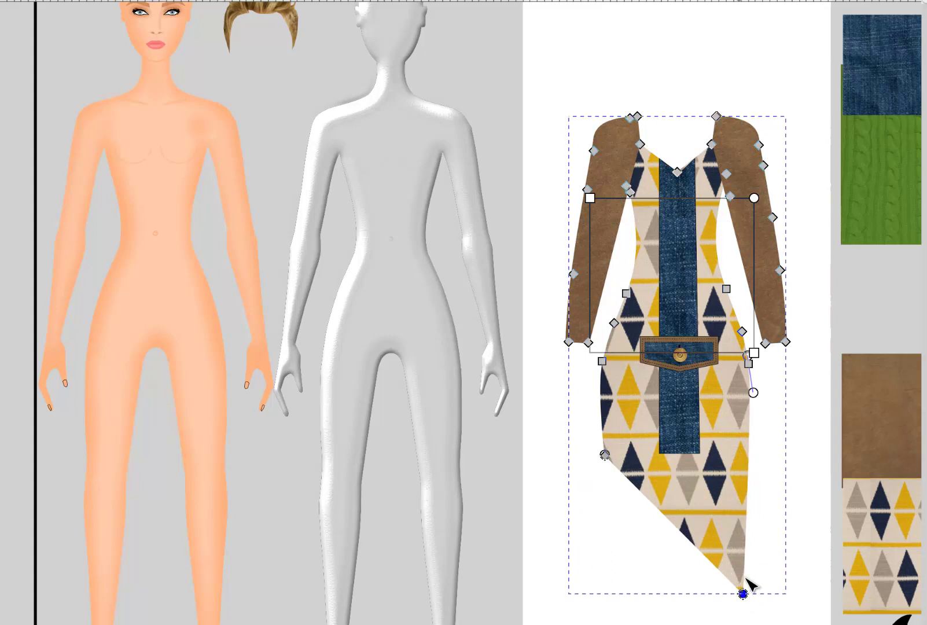
{"action": "left_click", "coordinate": [794, 525]}
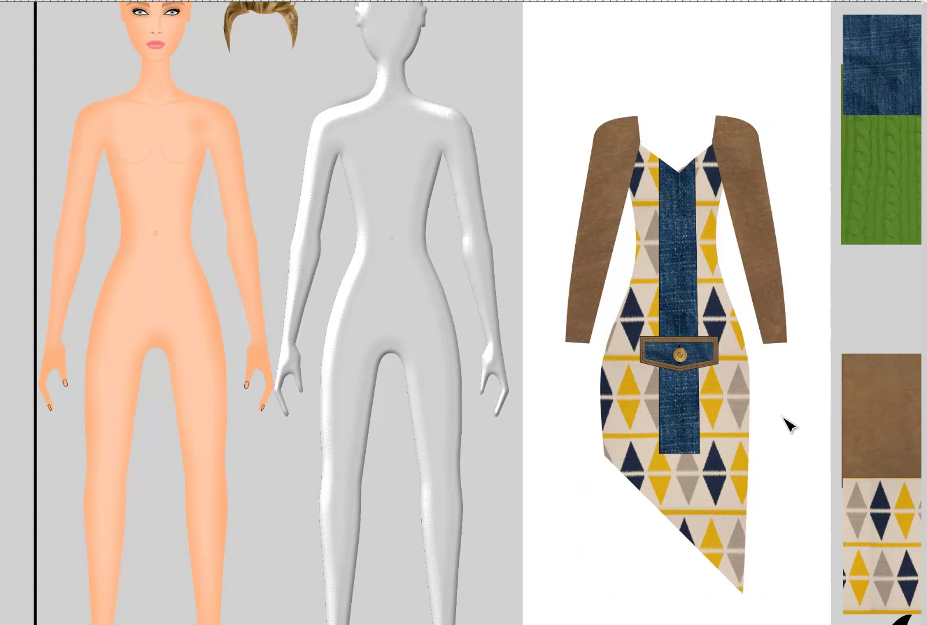
- Paste an unfilled copy of the dress outline, align it over the dress and give it a thick black stroke
{"action": "key", "text": "ctrl+v"}
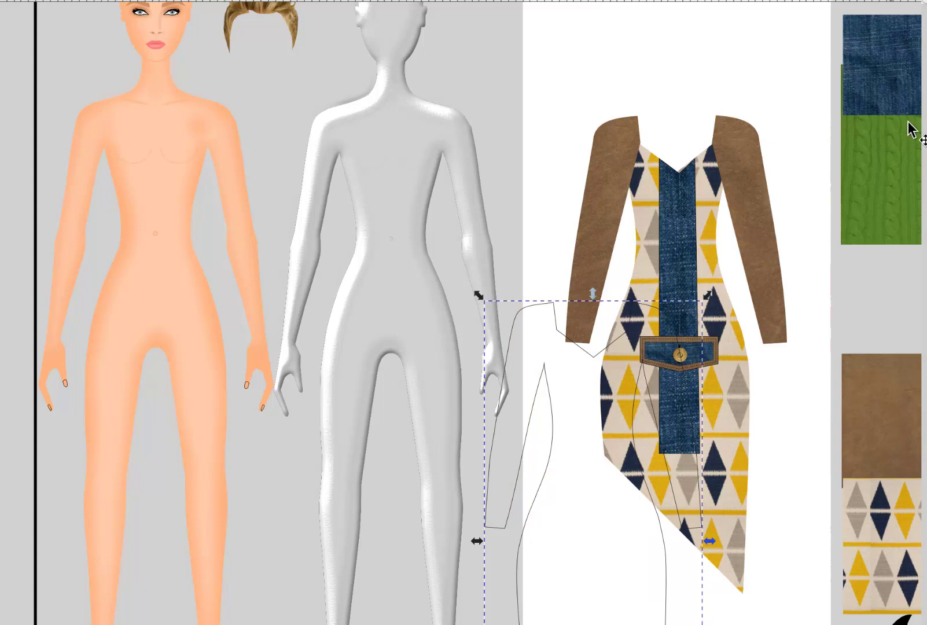
{"action": "left_click", "coordinate": [783, 75]}
{"action": "left_click_drag", "start_coordinate": [663, 553], "coordinate": [749, 366]}
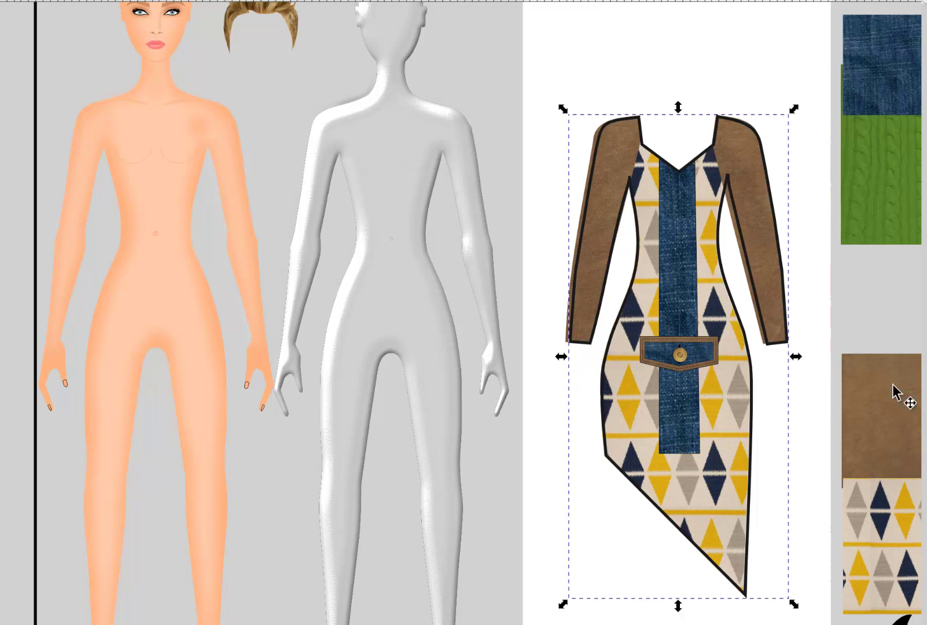
- Blur the thick outline copy into soft shading around the edges of the dress
{"action": "key", "text": "alt+ctrl+f"}
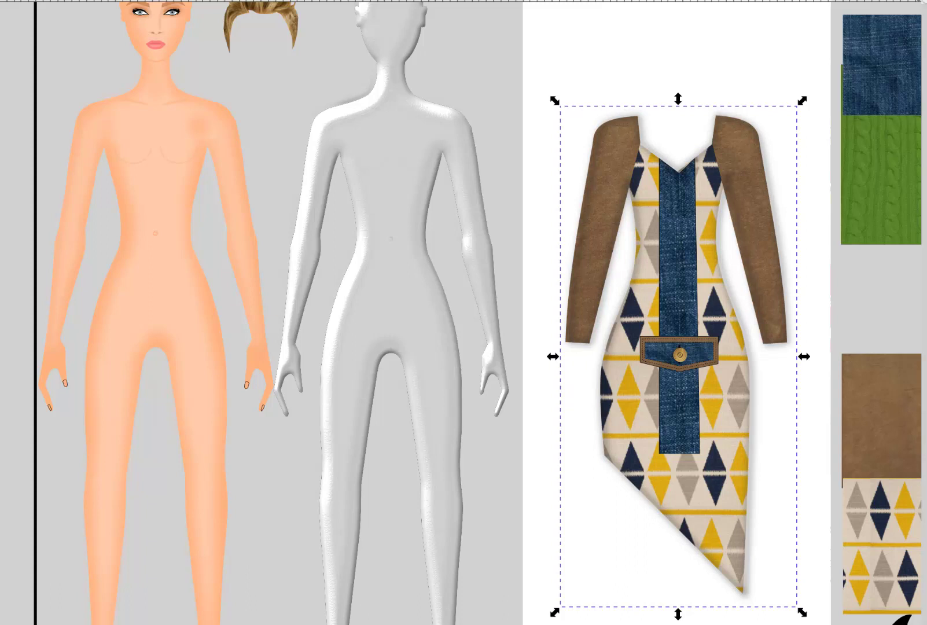
{"action": "key", "text": "Escape"}
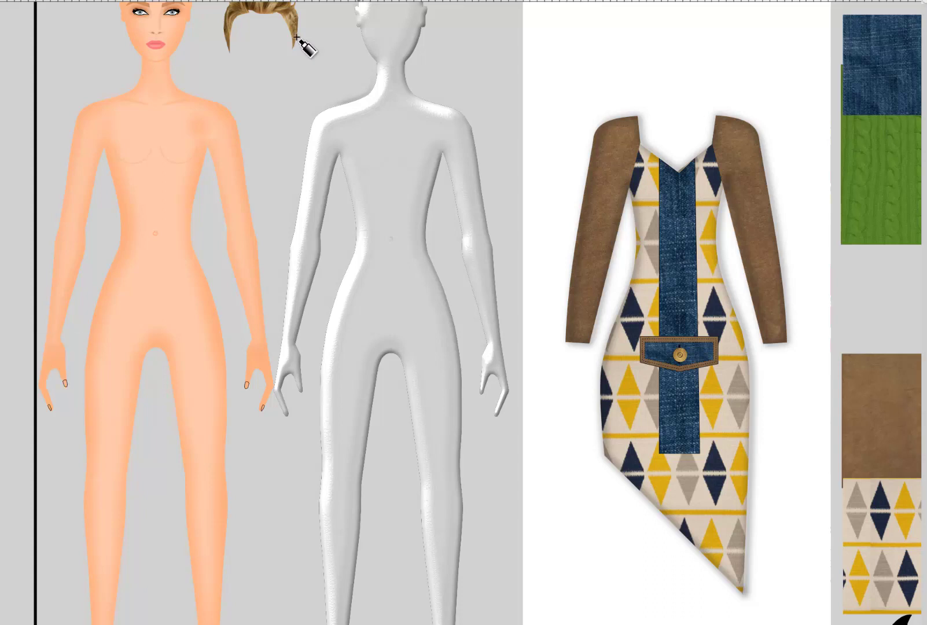
- Draw a vertical line down the left edge of the denim centre panel and style it as dashed yellow stitching
{"action": "left_click_drag", "start_coordinate": [663, 171], "coordinate": [667, 450]}
{"action": "double_click", "coordinate": [668, 451]}
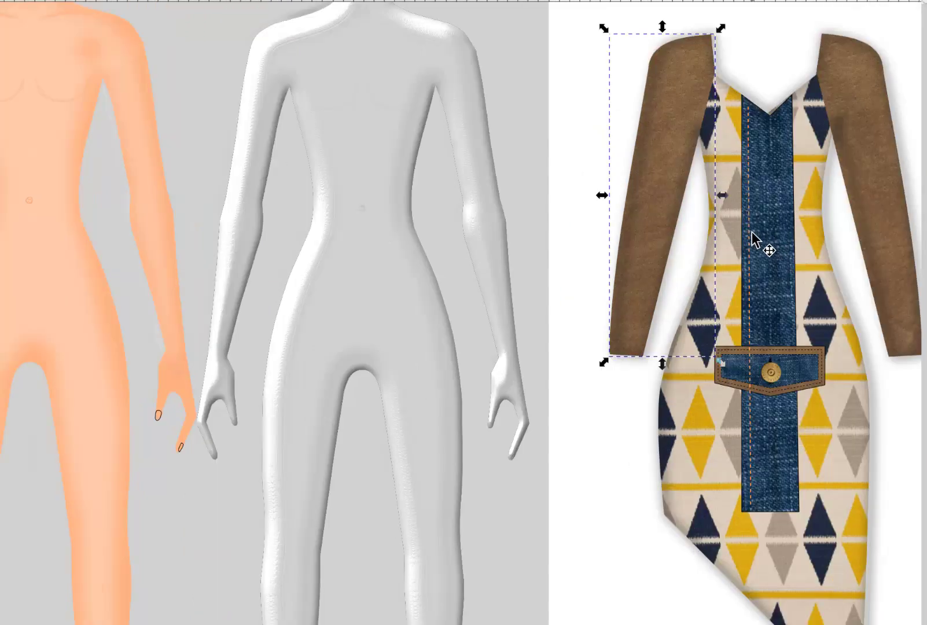
{"action": "left_click", "coordinate": [749, 234]}
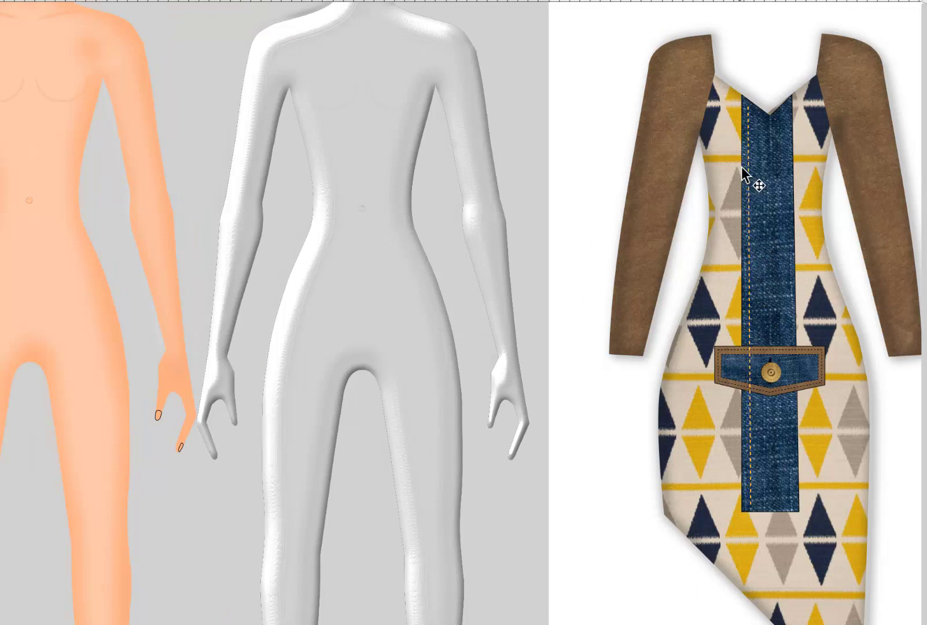
- Copy the dashed stitch line and place the duplicate along the right edge of the denim centre panel
{"action": "left_click", "coordinate": [748, 175]}
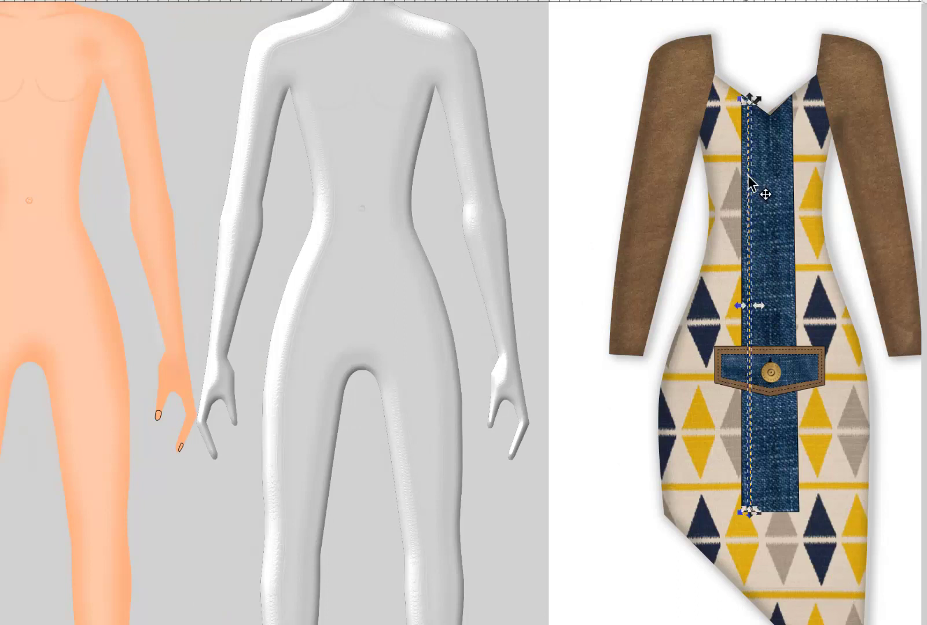
{"action": "right_click", "coordinate": [748, 177]}
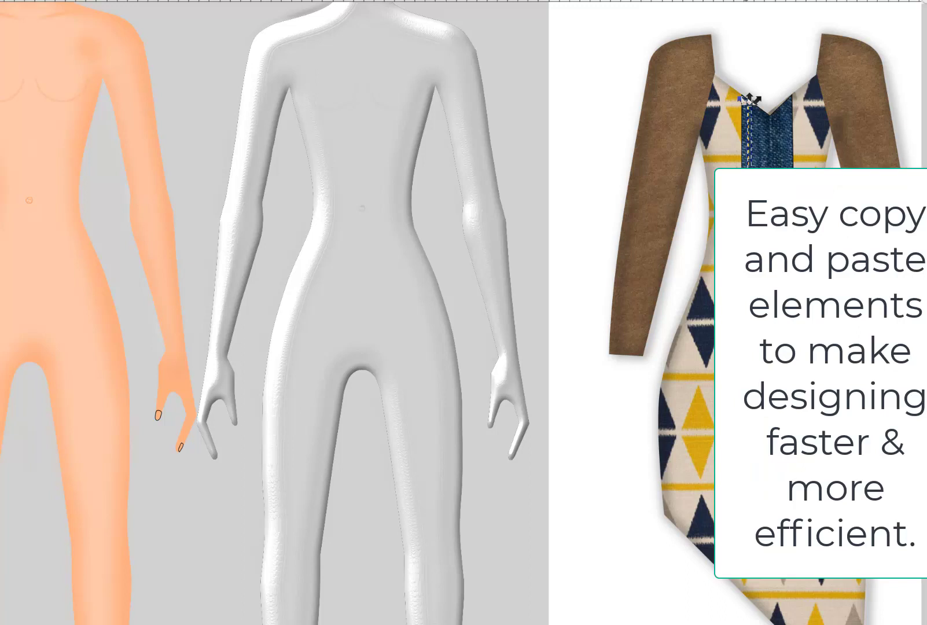
{"action": "key", "text": "ctrl+v"}
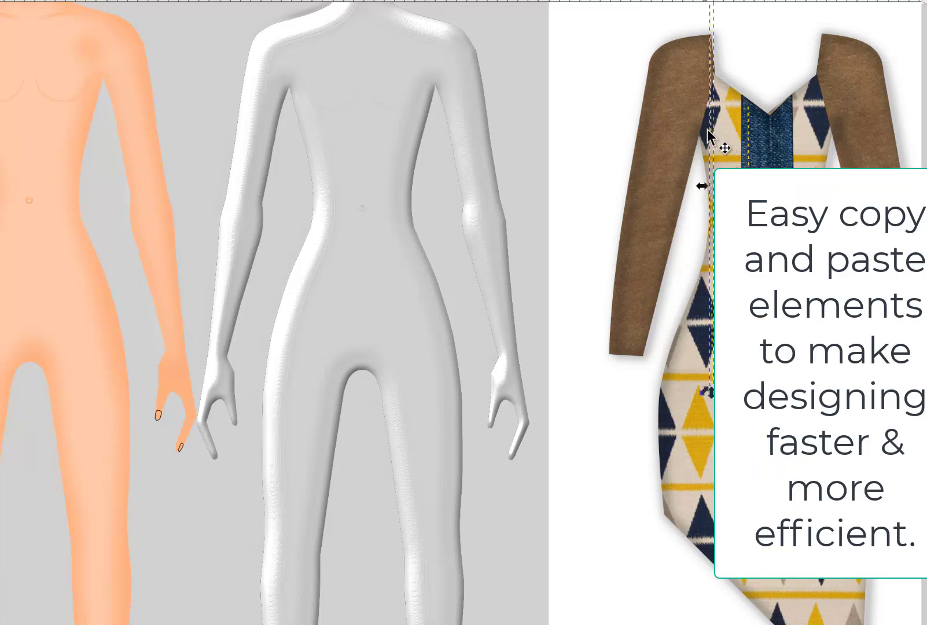
{"action": "left_click_drag", "start_coordinate": [710, 132], "coordinate": [786, 263]}
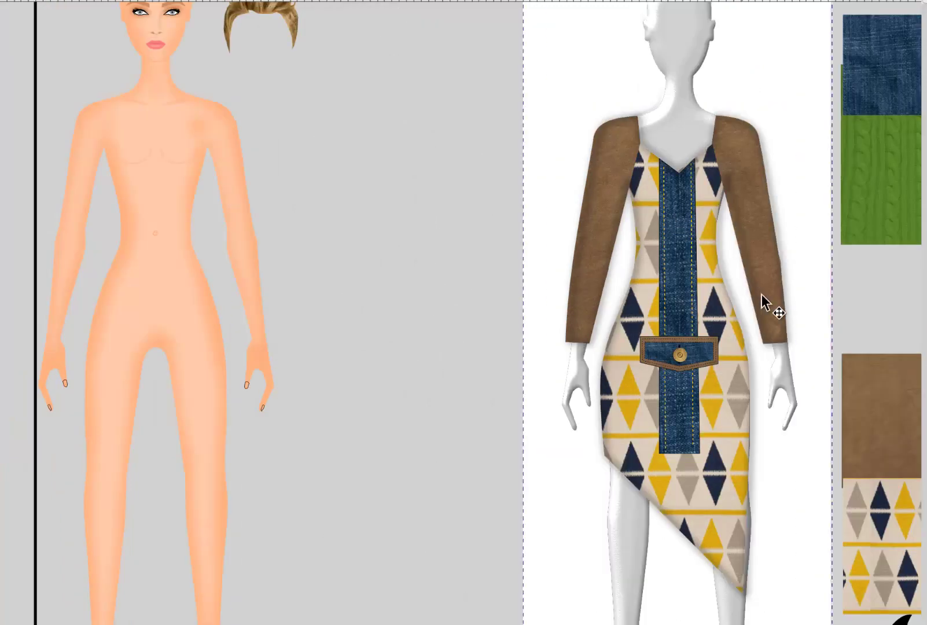
- Move the gray mannequin out from under the dress to the empty area beside the page
{"action": "scroll", "coordinate": [778, 291], "scroll_direction": "down", "scroll_amount": 2}
{"action": "scroll", "coordinate": [776, 294], "scroll_direction": "up", "scroll_amount": 2}
{"action": "scroll", "coordinate": [440, 292], "scroll_direction": "up", "scroll_amount": 3}
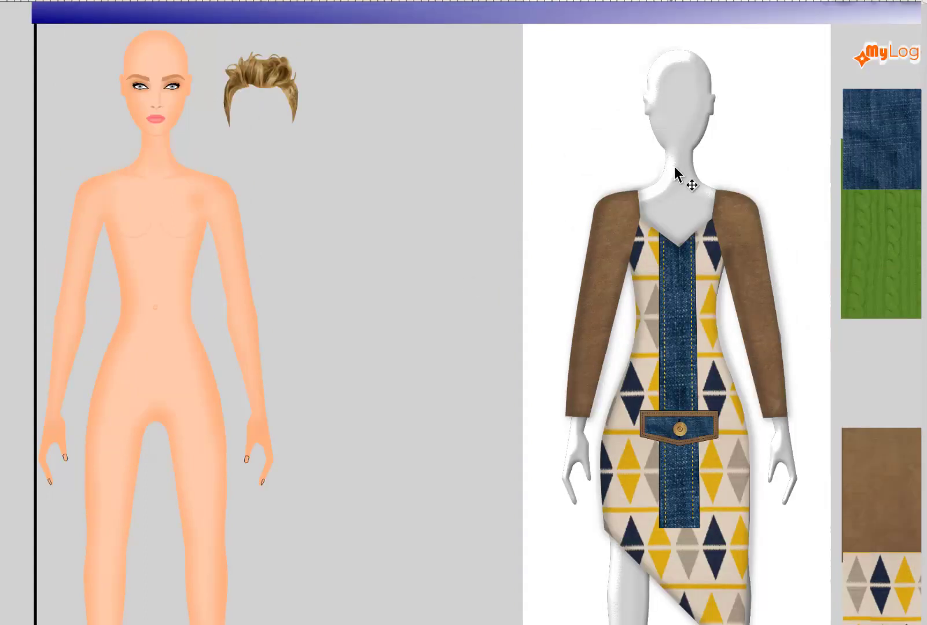
{"action": "left_click_drag", "start_coordinate": [674, 175], "coordinate": [364, 172]}
- Place the skin-toned model under the dress and set the blond hairstyle on her head
{"action": "left_click_drag", "start_coordinate": [168, 223], "coordinate": [681, 241]}
{"action": "left_click_drag", "start_coordinate": [267, 91], "coordinate": [686, 77]}
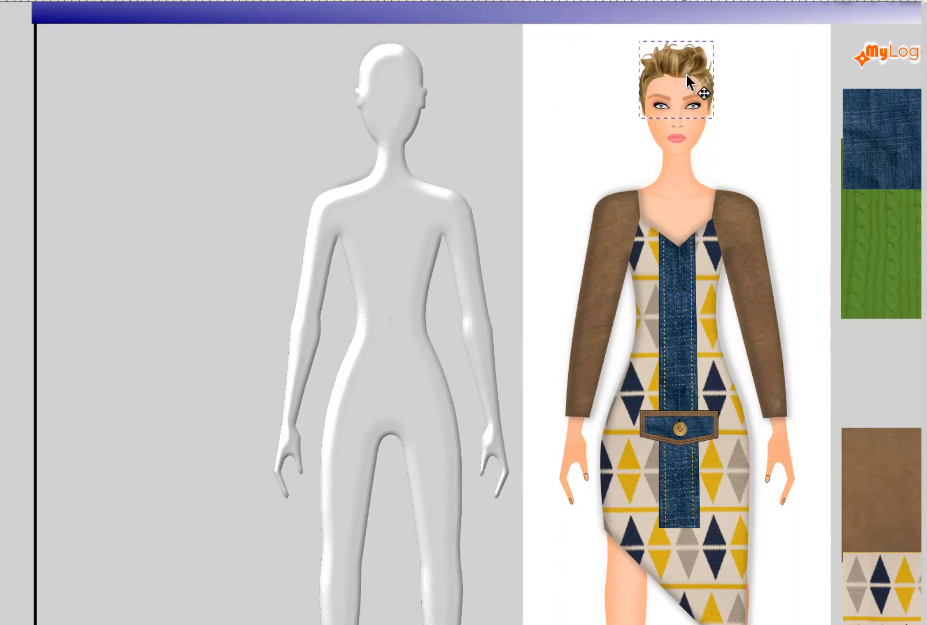
{"action": "left_click", "coordinate": [697, 88]}
{"action": "left_click", "coordinate": [242, 148]}
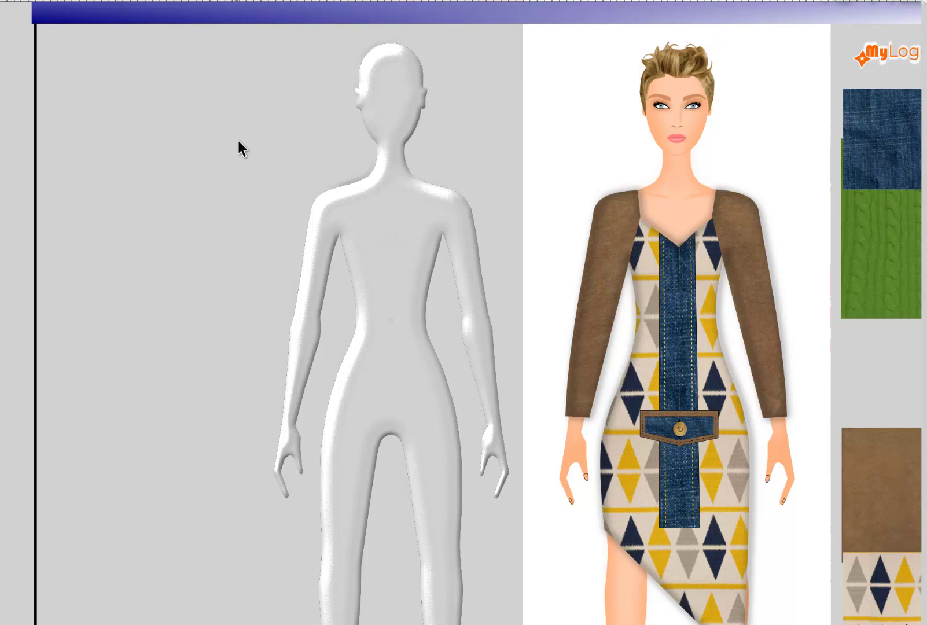
{"action": "scroll", "coordinate": [910, 237], "scroll_direction": "down", "scroll_amount": 1}
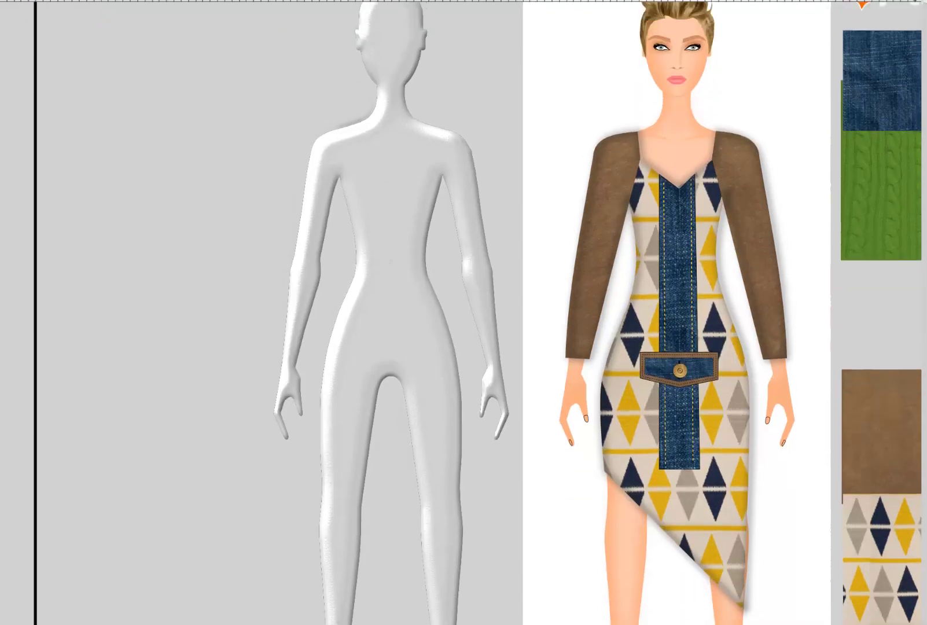
{"action": "scroll", "coordinate": [597, 312], "scroll_direction": "up", "scroll_amount": 1}
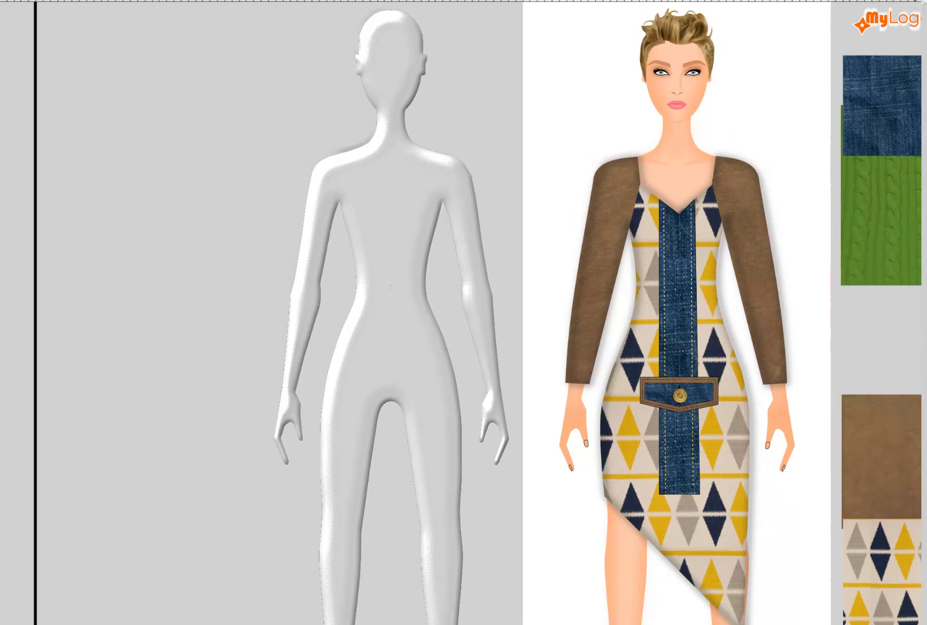
- Bring the MyLogo graphic over from beside the swatches and place it on the chest of the dress
{"action": "left_click_drag", "start_coordinate": [885, 20], "coordinate": [616, 166]}
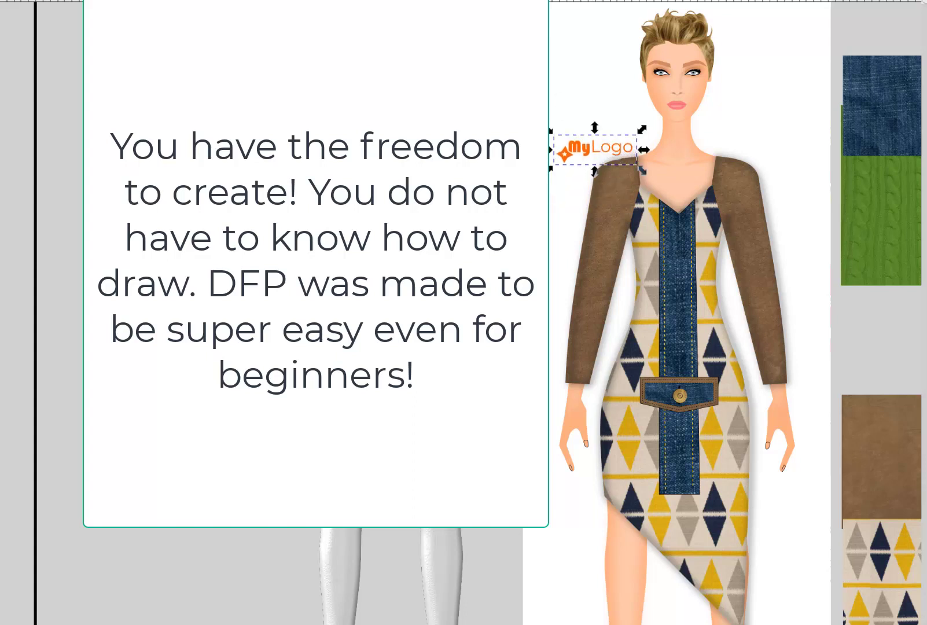
{"action": "right_click", "coordinate": [583, 161]}
{"action": "key", "text": "Escape"}
{"action": "left_click_drag", "start_coordinate": [603, 168], "coordinate": [697, 250]}
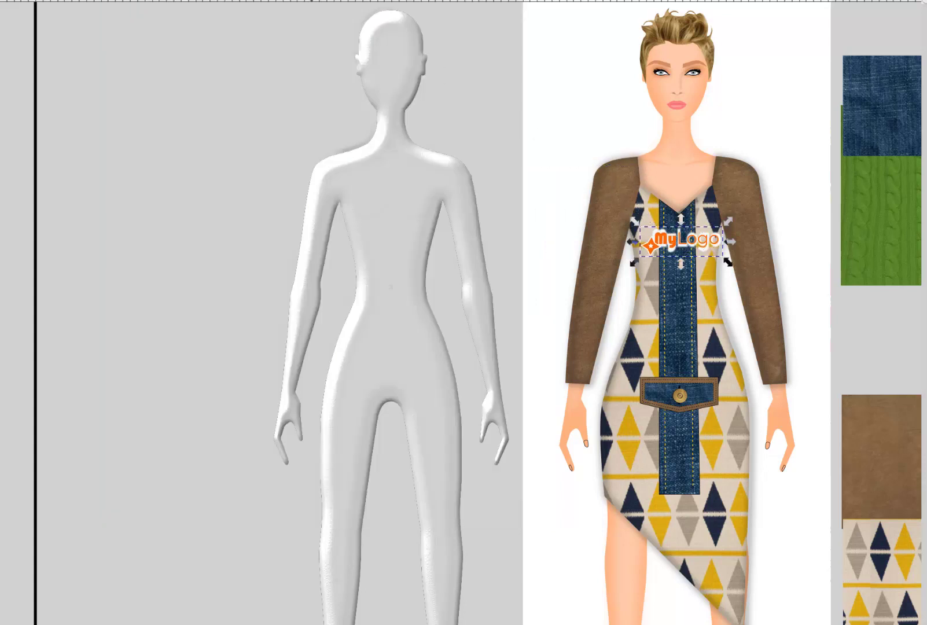
- Turn the MyLogo graphic to read downward and place it on the upper part of the right-hand brown sleeve, tilted along the sleeve
{"action": "key", "text": "ctrl+bracketright"}
{"action": "left_click_drag", "start_coordinate": [680, 250], "coordinate": [676, 278]}
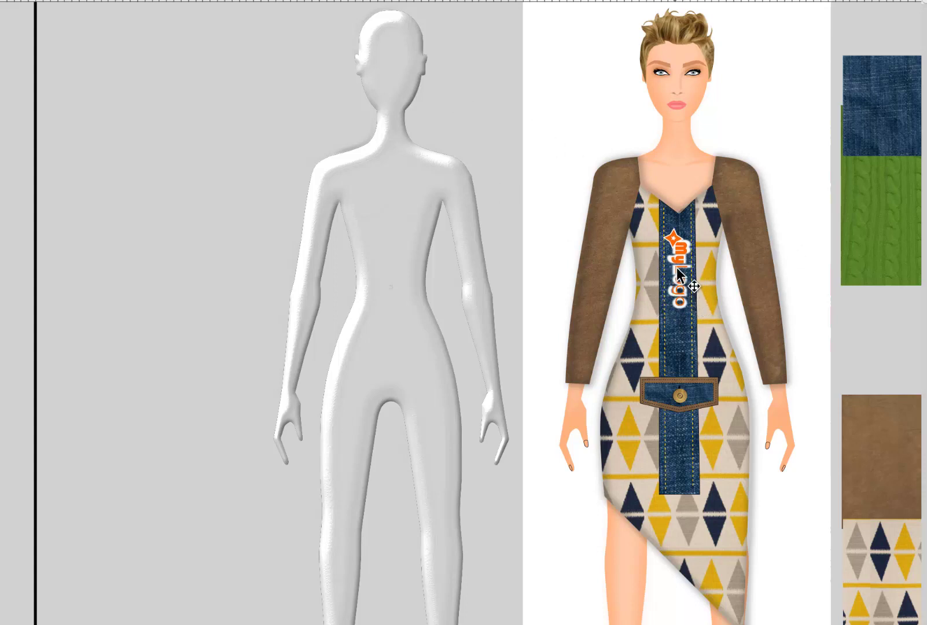
{"action": "left_click_drag", "start_coordinate": [678, 272], "coordinate": [750, 243]}
{"action": "left_click", "coordinate": [745, 231]}
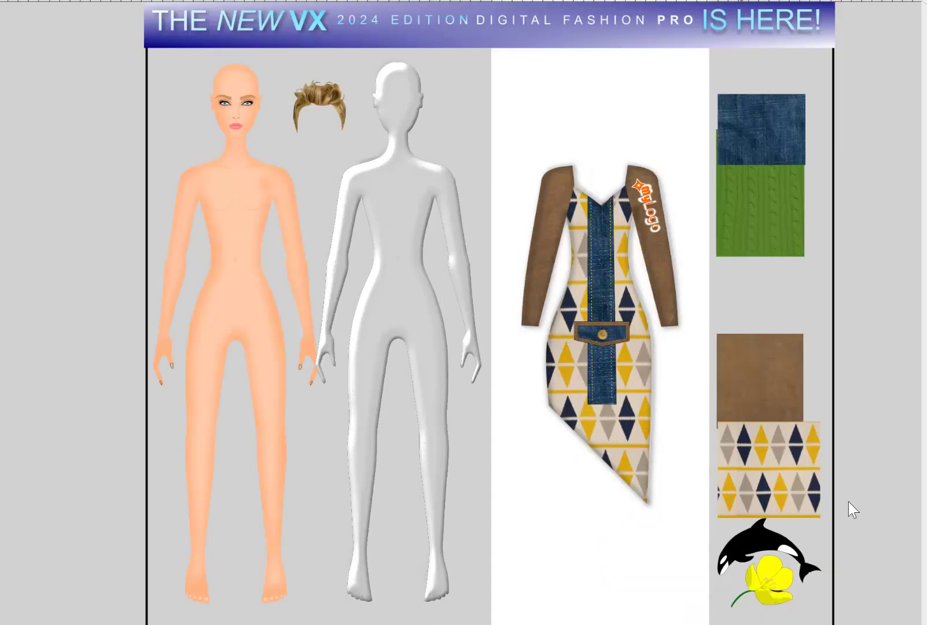
- Move the orca graphic onto the upper part of the brown fabric swatch and shrink it to fit within the swatch
{"action": "left_click", "coordinate": [760, 539]}
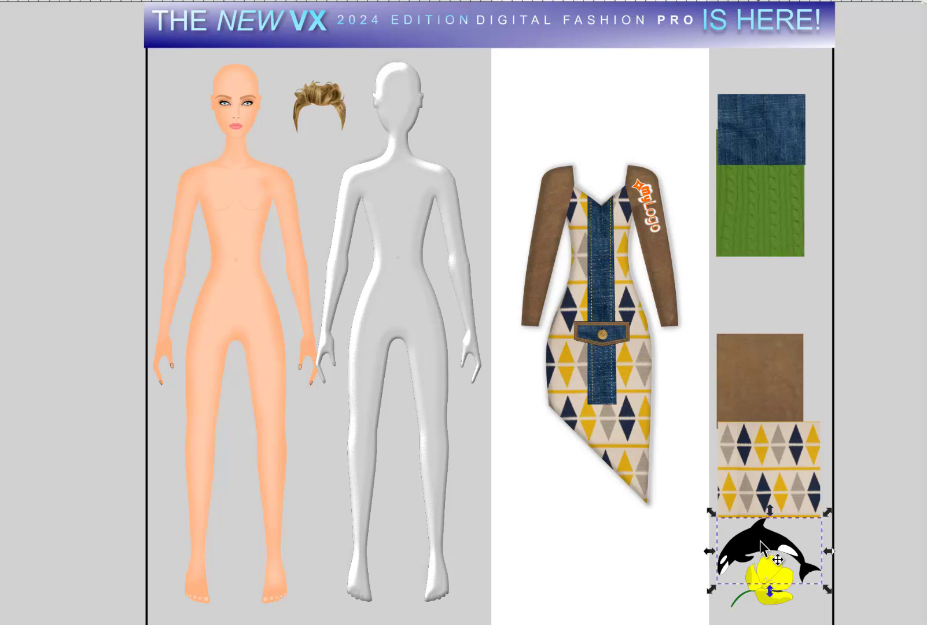
{"action": "left_click", "coordinate": [760, 540]}
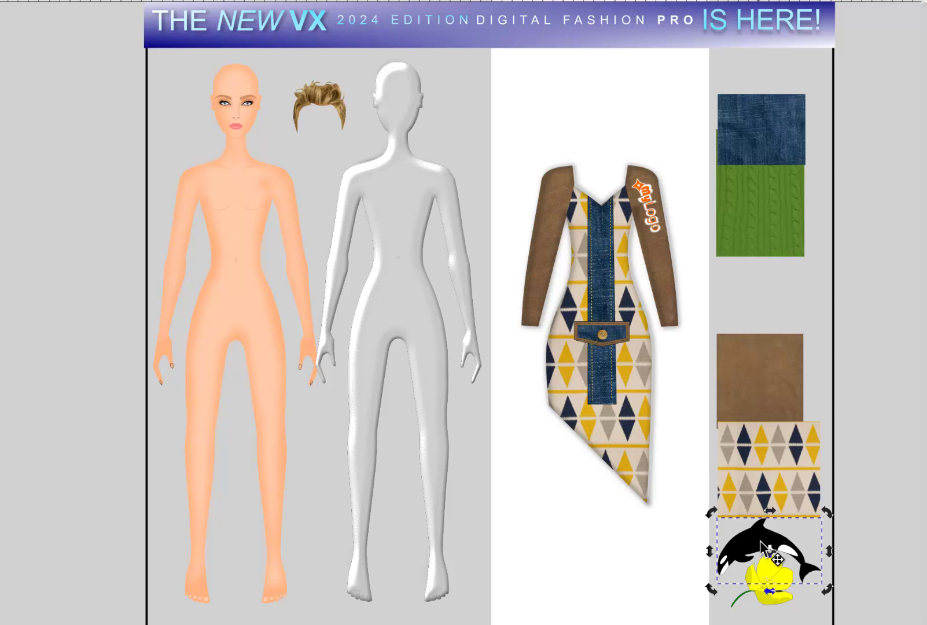
{"action": "left_click", "coordinate": [759, 544]}
{"action": "left_click_drag", "start_coordinate": [760, 543], "coordinate": [760, 350]}
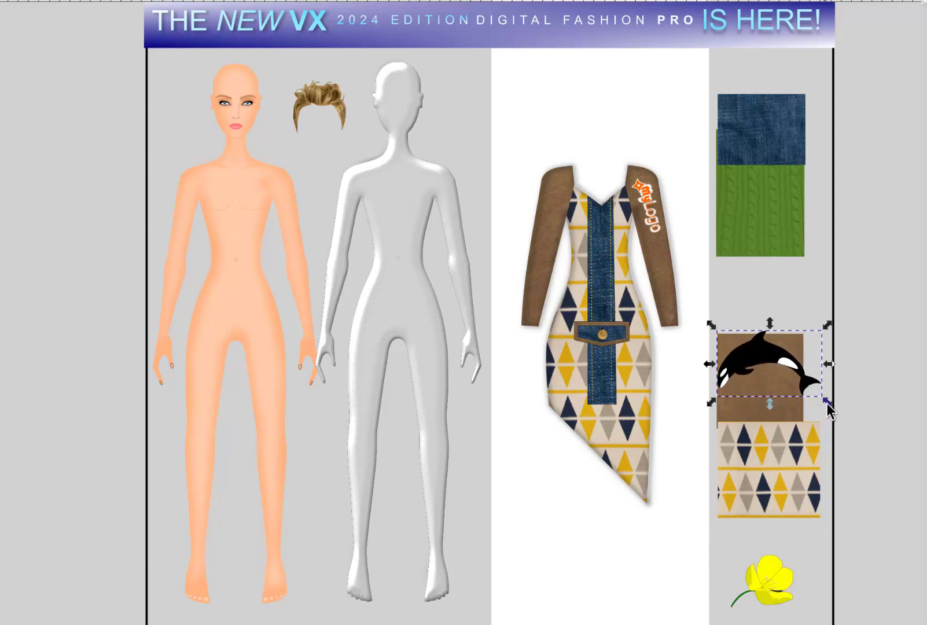
{"action": "left_click_drag", "start_coordinate": [826, 401], "coordinate": [764, 370]}
- Scale down the yellow flower and place it on the brown swatch just below the orca
{"action": "left_click", "coordinate": [800, 529]}
{"action": "left_click", "coordinate": [773, 596]}
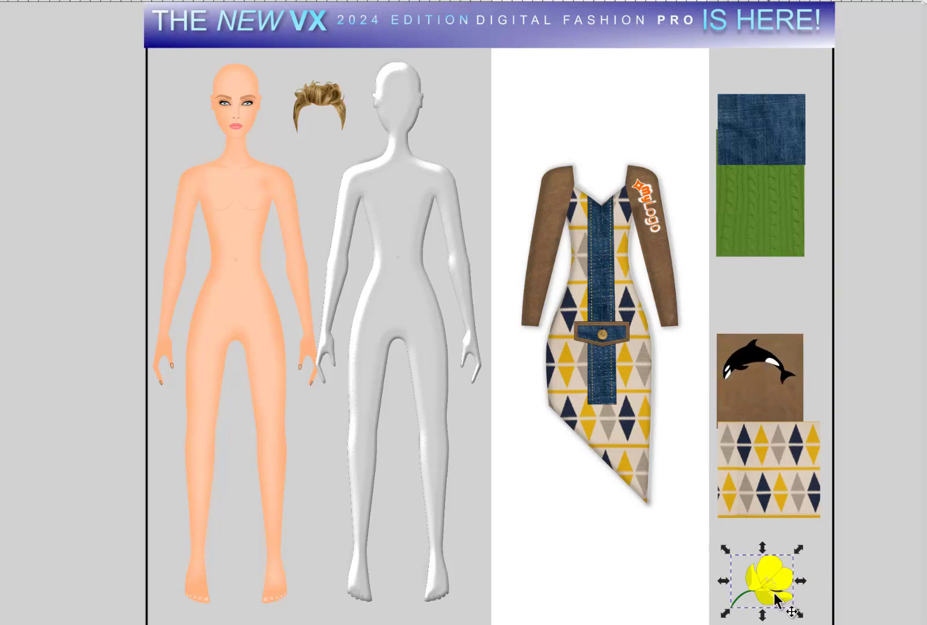
{"action": "left_click_drag", "start_coordinate": [797, 614], "coordinate": [759, 399]}
{"action": "left_click", "coordinate": [766, 601]}
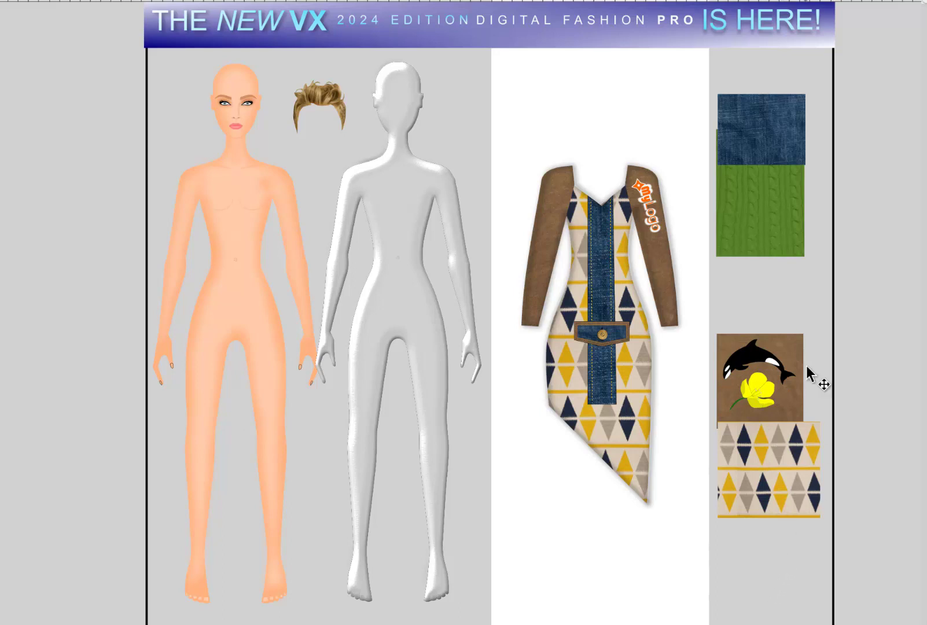
- Duplicate the orca and place a much smaller copy in the upper-right corner of the brown swatch
{"action": "left_click", "coordinate": [756, 353]}
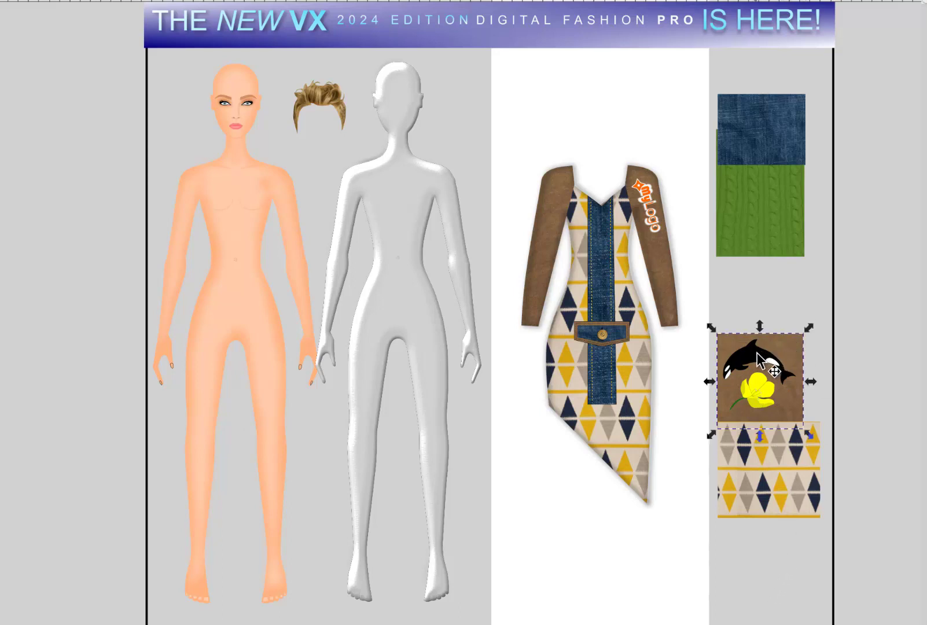
{"action": "double_click", "coordinate": [766, 351]}
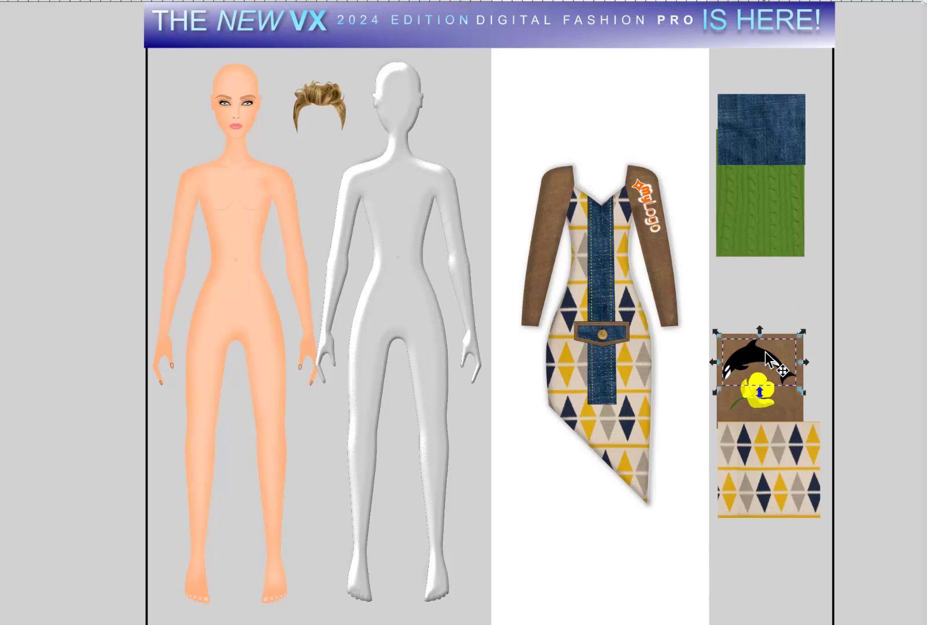
{"action": "left_click", "coordinate": [780, 306]}
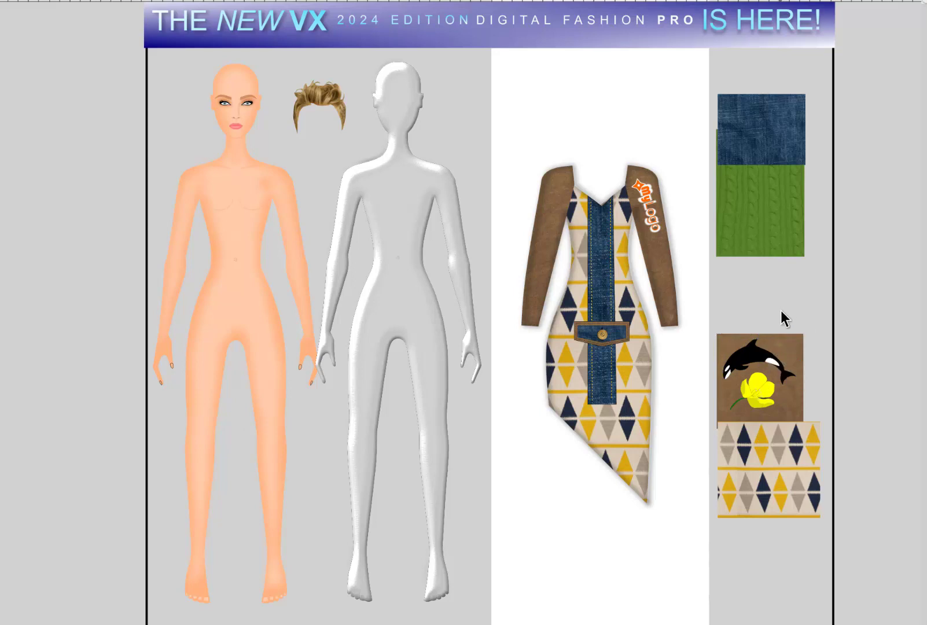
{"action": "key", "text": "ctrl+v"}
{"action": "left_click_drag", "start_coordinate": [821, 336], "coordinate": [790, 347]}
{"action": "left_click", "coordinate": [836, 370]}
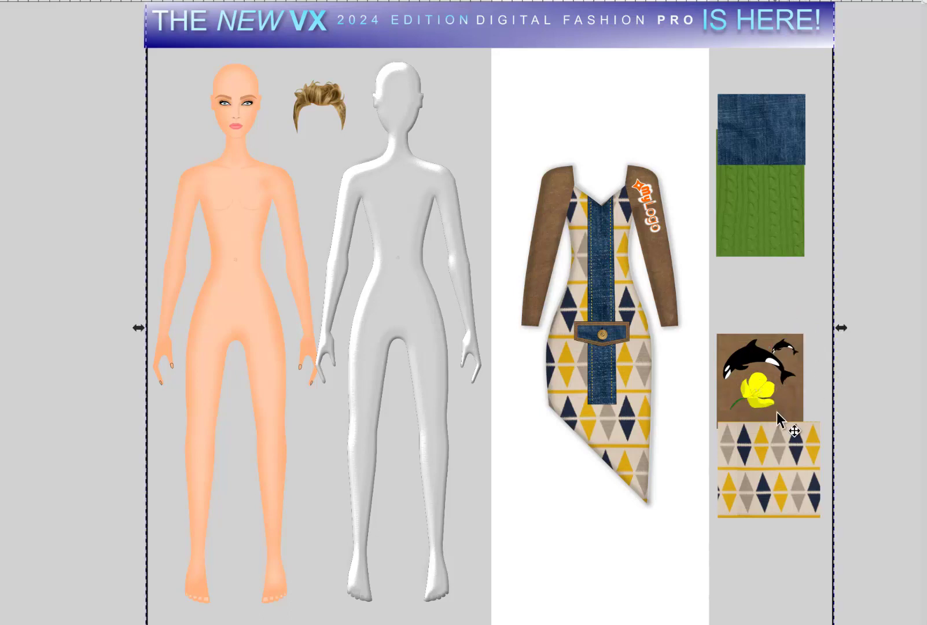
- Add a smaller copy of the yellow flower and another small orca to the lower part of the brown swatch
{"action": "key", "text": "ctrl+v"}
{"action": "left_click_drag", "start_coordinate": [772, 407], "coordinate": [792, 411]}
{"action": "left_click", "coordinate": [748, 400]}
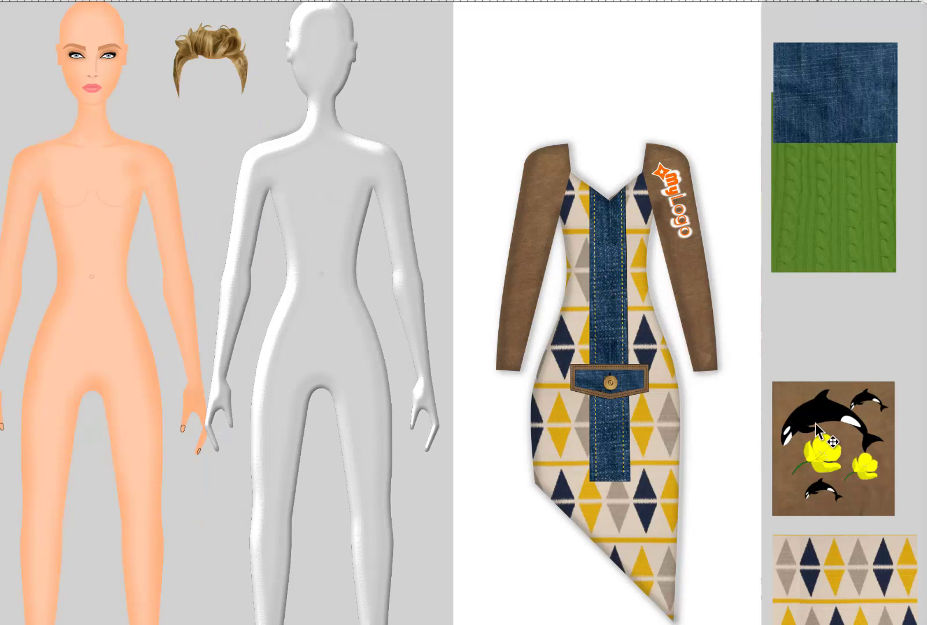
- Fill the dress body with the decorated brown orca-and-flower fabric in place of the diamond print
{"action": "left_click", "coordinate": [666, 445]}
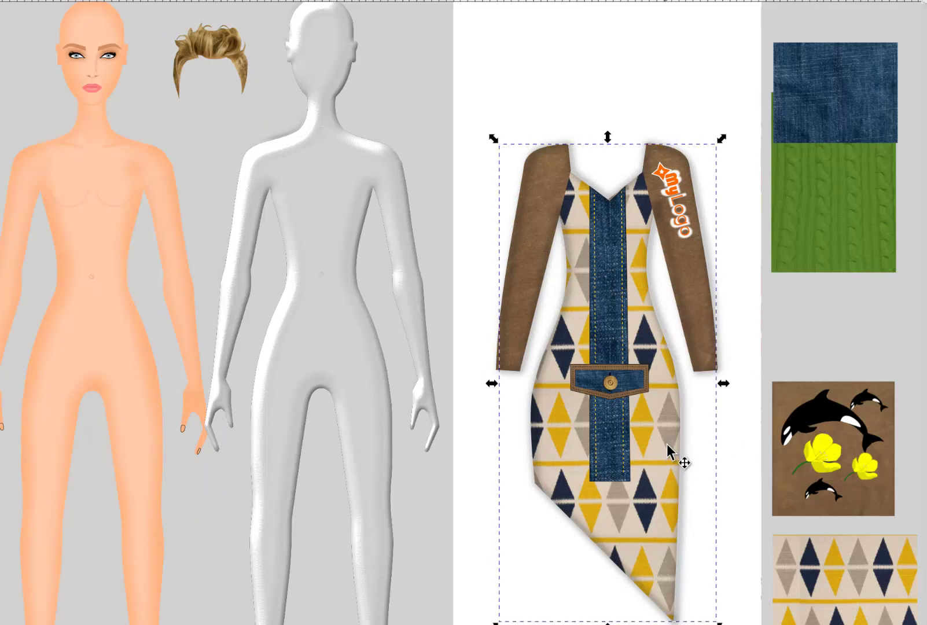
{"action": "key", "text": "ctrl+shift+v"}
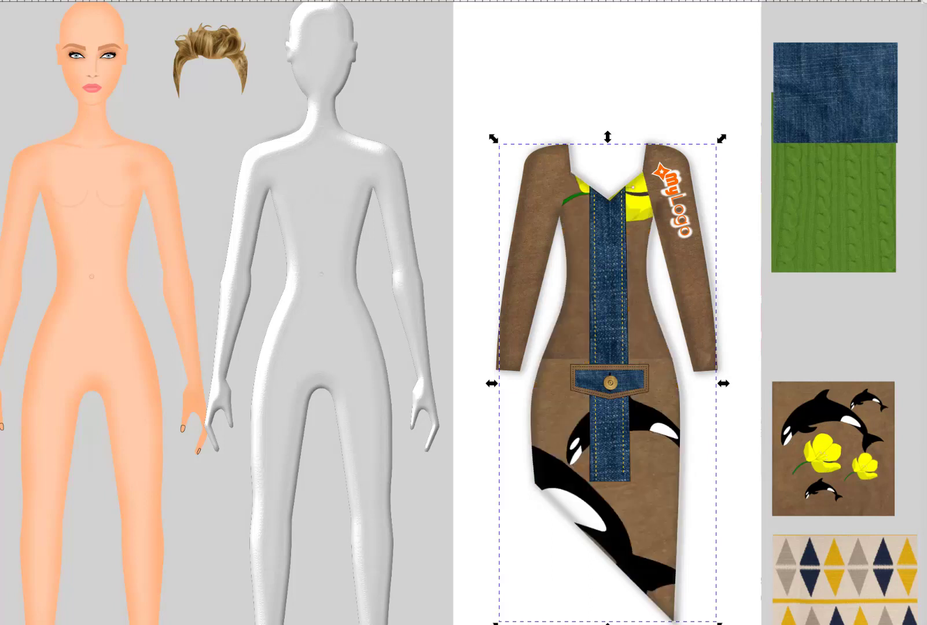